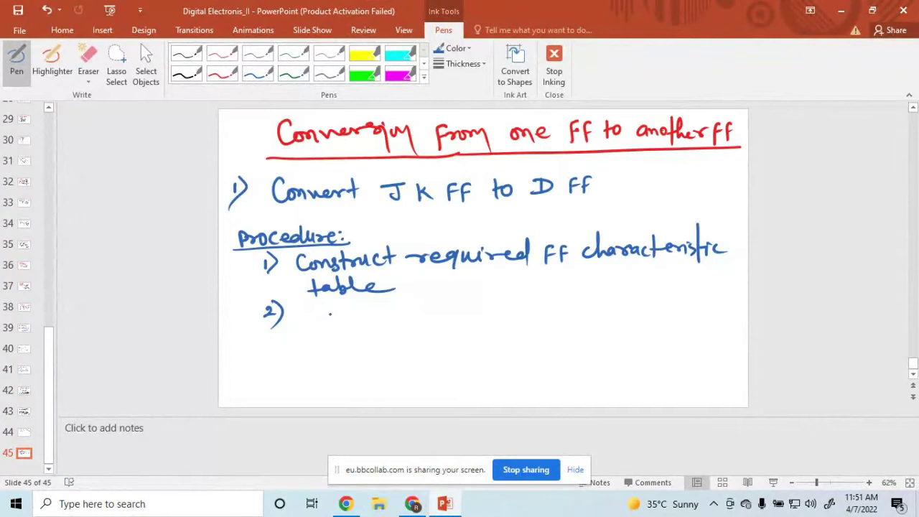
# Handwrite step 2, 'fill available FF excitation table', in blue and underline 'excitation table'.
pyautogui.moveTo(310, 309)
pyautogui.mouseDown()
pyautogui.moveTo(321, 322)
pyautogui.moveTo(343, 320)
pyautogui.moveTo(459, 287)
pyautogui.moveTo(461, 306)
pyautogui.moveTo(483, 300)
pyautogui.mouseUp()
pyautogui.moveTo(501, 291)
pyautogui.mouseDown()
pyautogui.moveTo(517, 307)
pyautogui.moveTo(529, 294)
pyautogui.moveTo(604, 301)
pyautogui.mouseUp()
pyautogui.moveTo(607, 291); pyautogui.dragTo(620, 302)
pyautogui.moveTo(596, 285); pyautogui.dragTo(659, 304)
pyautogui.moveTo(652, 289); pyautogui.dragTo(674, 298)
pyautogui.moveTo(631, 289); pyautogui.dragTo(678, 299)
pyautogui.moveTo(676, 293); pyautogui.dragTo(711, 296)
pyautogui.moveTo(546, 309); pyautogui.dragTo(702, 303)
pyautogui.moveTo(547, 274)
pyautogui.mouseDown()
pyautogui.moveTo(553, 283)
pyautogui.moveTo(575, 270)
pyautogui.mouseUp()
# Handwrite numbered steps 3–5: excitation equation, minimize logical expression, implement circuit.
pyautogui.moveTo(264, 346)
pyautogui.mouseDown()
pyautogui.moveTo(253, 353)
pyautogui.moveTo(284, 342)
pyautogui.moveTo(408, 347)
pyautogui.mouseUp()
pyautogui.moveTo(405, 346)
pyautogui.mouseDown()
pyautogui.moveTo(415, 337)
pyautogui.moveTo(419, 346)
pyautogui.mouseUp()
pyautogui.moveTo(419, 346)
pyautogui.mouseDown()
pyautogui.moveTo(452, 334)
pyautogui.moveTo(459, 342)
pyautogui.moveTo(533, 334)
pyautogui.moveTo(537, 346)
pyautogui.moveTo(558, 326)
pyautogui.mouseUp()
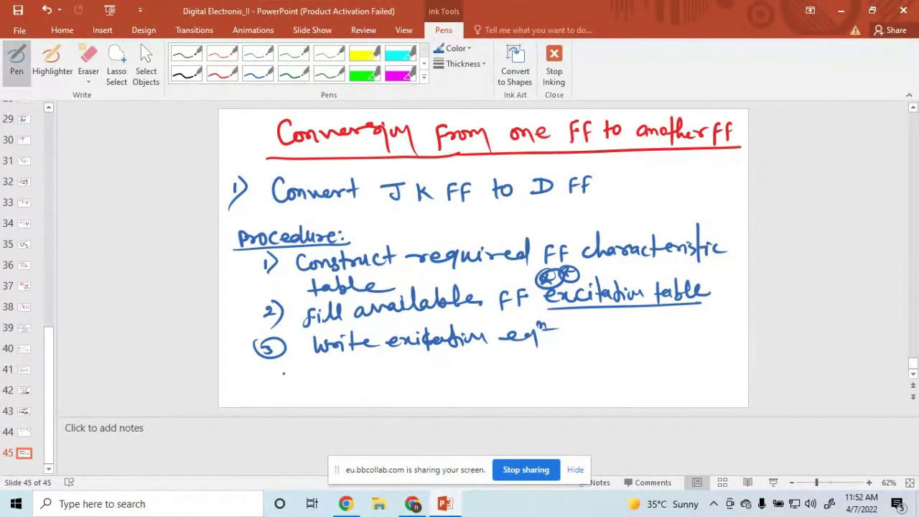
pyautogui.moveTo(273, 368)
pyautogui.mouseDown()
pyautogui.moveTo(454, 368)
pyautogui.moveTo(476, 359)
pyautogui.moveTo(517, 372)
pyautogui.moveTo(567, 352)
pyautogui.moveTo(600, 368)
pyautogui.moveTo(626, 369)
pyautogui.moveTo(634, 360)
pyautogui.mouseUp()
pyautogui.moveTo(287, 392)
pyautogui.mouseDown()
pyautogui.moveTo(296, 386)
pyautogui.moveTo(273, 402)
pyautogui.mouseUp()
pyautogui.moveTo(351, 391)
pyautogui.mouseDown()
pyautogui.moveTo(346, 399)
pyautogui.moveTo(451, 392)
pyautogui.moveTo(471, 402)
pyautogui.moveTo(524, 388)
pyautogui.moveTo(567, 397)
pyautogui.moveTo(572, 382)
pyautogui.moveTo(600, 392)
pyautogui.mouseUp()
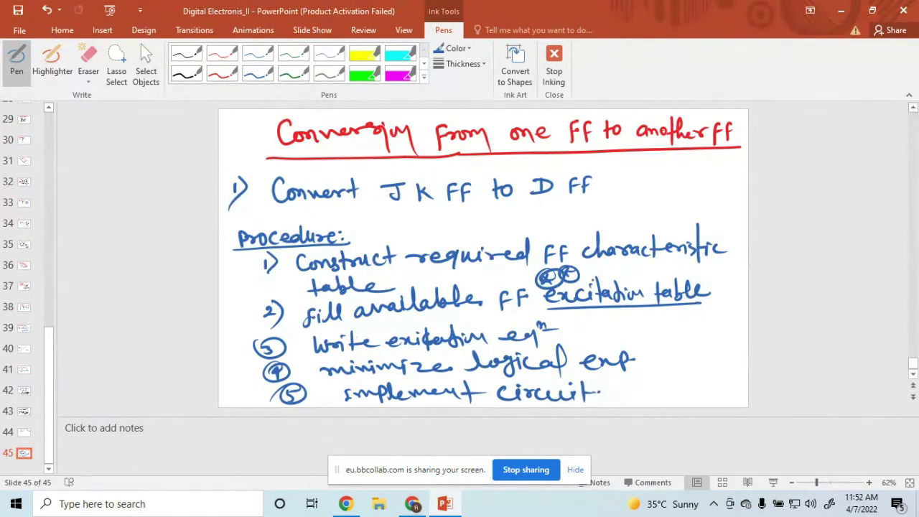
pyautogui.click(101, 30)
# Add a new blank slide 46 and select the red pen at a heavier thickness.
pyautogui.click(16, 57)
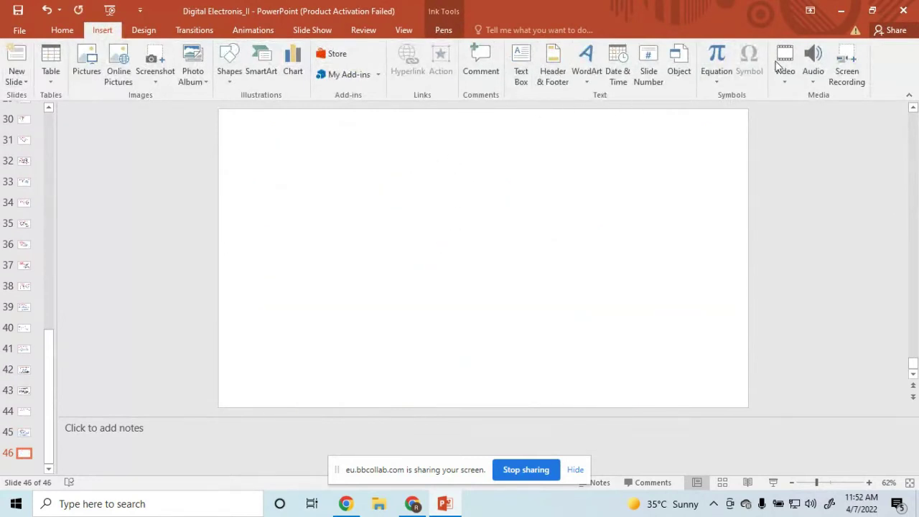
pyautogui.click(440, 31)
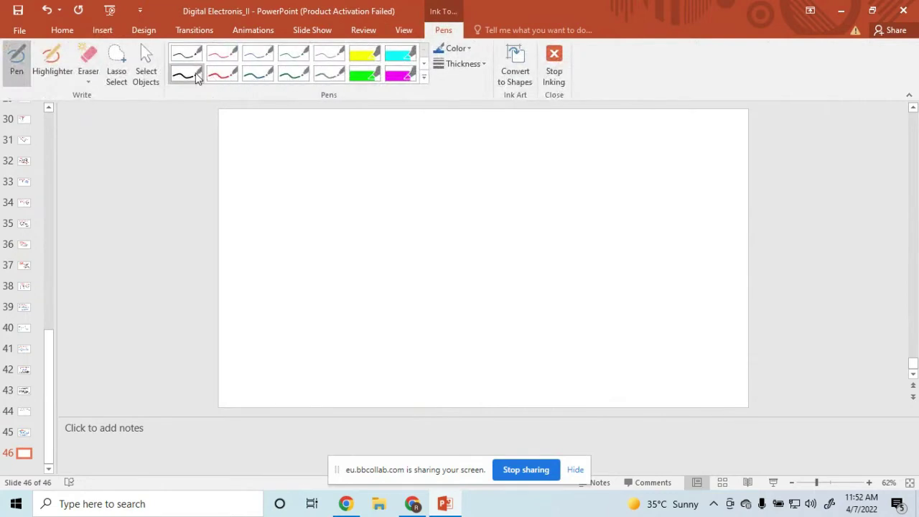
pyautogui.click(222, 73)
pyautogui.click(460, 65)
pyautogui.click(468, 185)
# Write 'Q. JK FF' in red ink at the top-left of the slide.
pyautogui.moveTo(242, 122)
pyautogui.mouseDown()
pyautogui.moveTo(237, 145)
pyautogui.moveTo(322, 119)
pyautogui.mouseUp()
pyautogui.click(253, 128)
pyautogui.moveTo(314, 119)
pyautogui.mouseDown()
pyautogui.moveTo(313, 133)
pyautogui.moveTo(305, 130)
pyautogui.moveTo(341, 132)
pyautogui.mouseUp()
pyautogui.moveTo(352, 118)
pyautogui.mouseDown()
pyautogui.moveTo(342, 126)
pyautogui.moveTo(353, 131)
pyautogui.mouseUp()
pyautogui.moveTo(366, 120)
pyautogui.mouseDown()
pyautogui.moveTo(375, 117)
pyautogui.moveTo(367, 131)
pyautogui.mouseUp()
pyautogui.moveTo(367, 124); pyautogui.dragTo(392, 116)
pyautogui.moveTo(386, 118)
pyautogui.mouseDown()
pyautogui.moveTo(386, 130)
pyautogui.moveTo(392, 123)
pyautogui.mouseUp()
# Complete the heading with a right arrow followed by 'D FF'.
pyautogui.moveTo(412, 124); pyautogui.dragTo(469, 120)
pyautogui.moveTo(460, 116)
pyautogui.mouseDown()
pyautogui.moveTo(470, 119)
pyautogui.moveTo(460, 128)
pyautogui.moveTo(493, 131)
pyautogui.mouseUp()
pyautogui.moveTo(483, 119)
pyautogui.mouseDown()
pyautogui.moveTo(507, 121)
pyautogui.moveTo(479, 132)
pyautogui.mouseUp()
pyautogui.moveTo(540, 120); pyautogui.dragTo(548, 117)
pyautogui.moveTo(542, 119)
pyautogui.mouseDown()
pyautogui.moveTo(542, 132)
pyautogui.moveTo(548, 125)
pyautogui.mouseUp()
pyautogui.moveTo(556, 121); pyautogui.dragTo(565, 117)
pyautogui.moveTo(559, 120)
pyautogui.mouseDown()
pyautogui.moveTo(559, 131)
pyautogui.moveTo(565, 125)
pyautogui.mouseUp()
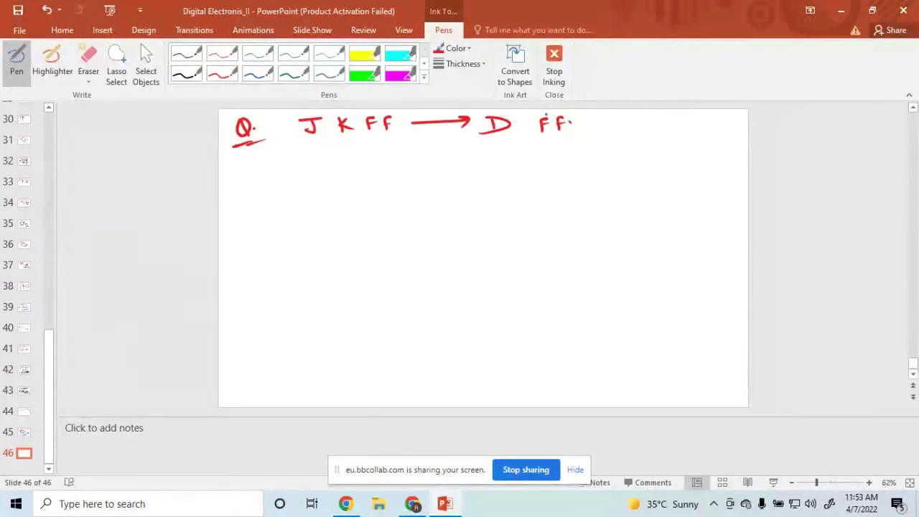
# Set the blue pen to 4½ pt and write the table headings D, Qn and Qn+1.
pyautogui.click(465, 63)
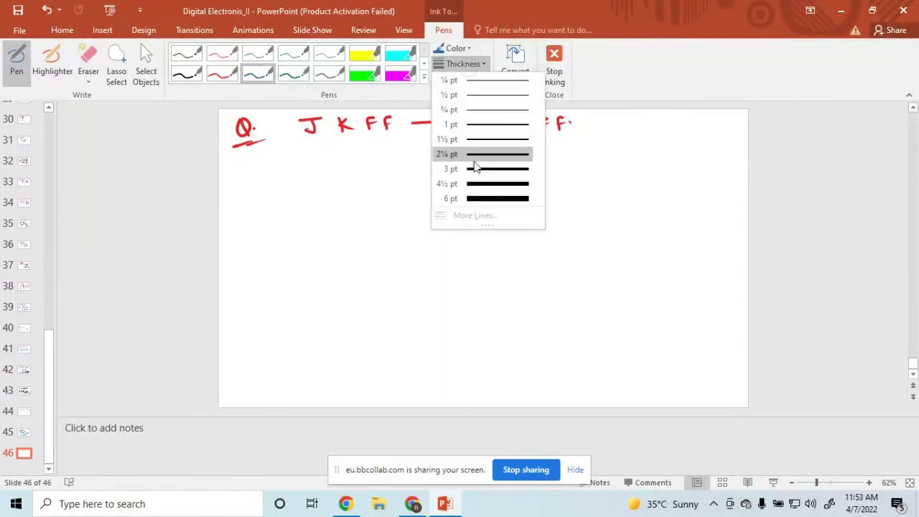
pyautogui.click(474, 180)
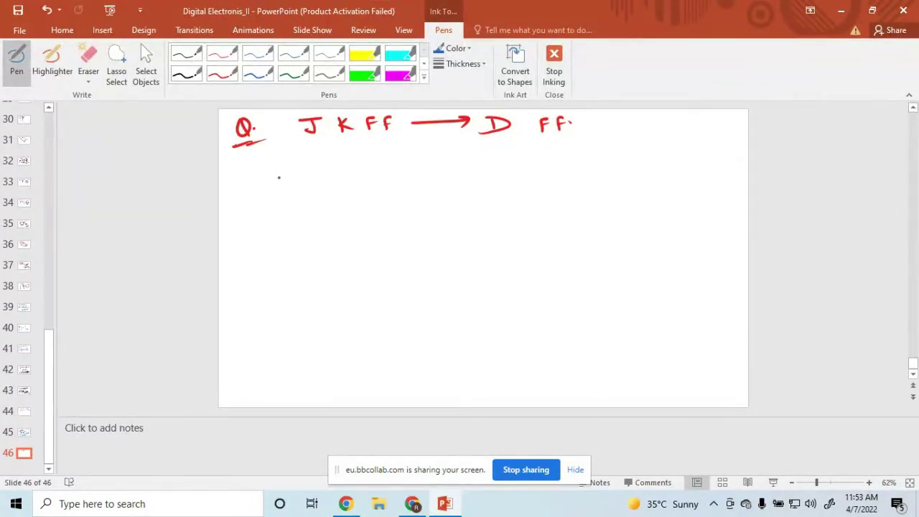
pyautogui.moveTo(282, 180)
pyautogui.mouseDown()
pyautogui.moveTo(290, 194)
pyautogui.moveTo(269, 193)
pyautogui.mouseUp()
pyautogui.moveTo(358, 176)
pyautogui.mouseDown()
pyautogui.moveTo(363, 192)
pyautogui.moveTo(380, 198)
pyautogui.mouseUp()
pyautogui.moveTo(423, 176)
pyautogui.mouseDown()
pyautogui.moveTo(417, 189)
pyautogui.moveTo(422, 176)
pyautogui.mouseUp()
pyautogui.moveTo(424, 188); pyautogui.dragTo(463, 196)
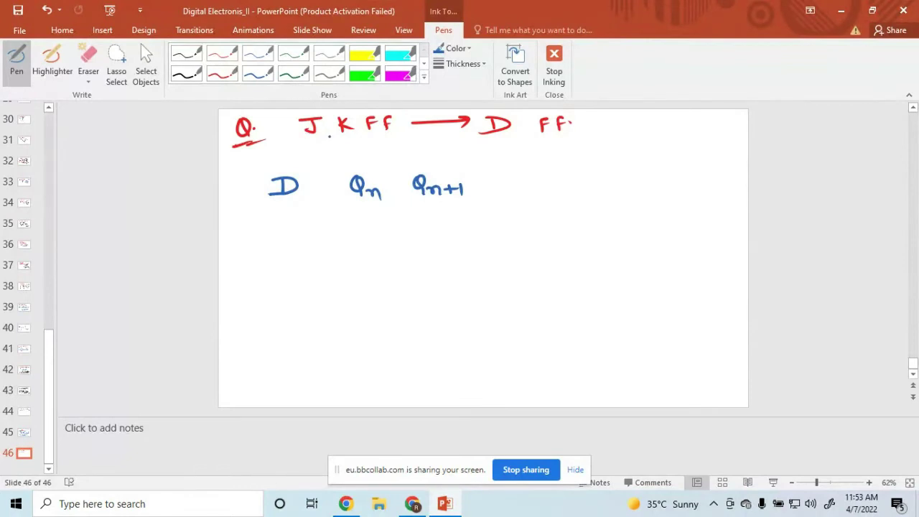
# Write 'given' under JK FF, add headings J and K with a rule, and '?' under D.
pyautogui.moveTo(321, 145)
pyautogui.mouseDown()
pyautogui.moveTo(324, 155)
pyautogui.moveTo(355, 146)
pyautogui.moveTo(384, 154)
pyautogui.mouseUp()
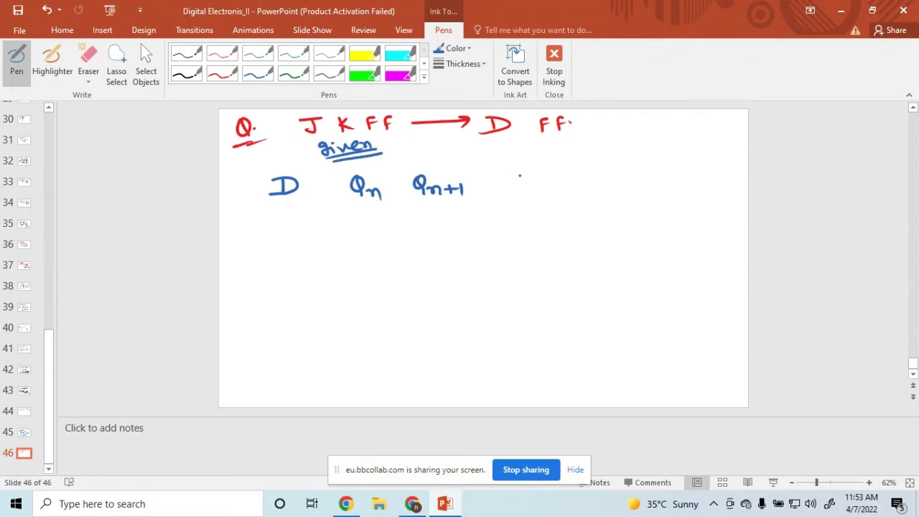
pyautogui.moveTo(508, 174)
pyautogui.mouseDown()
pyautogui.moveTo(531, 174)
pyautogui.moveTo(514, 190)
pyautogui.mouseUp()
pyautogui.moveTo(576, 173)
pyautogui.mouseDown()
pyautogui.moveTo(576, 188)
pyautogui.moveTo(598, 193)
pyautogui.mouseUp()
pyautogui.moveTo(227, 212); pyautogui.dragTo(644, 200)
pyautogui.moveTo(508, 138); pyautogui.dragTo(512, 150)
pyautogui.click(513, 154)
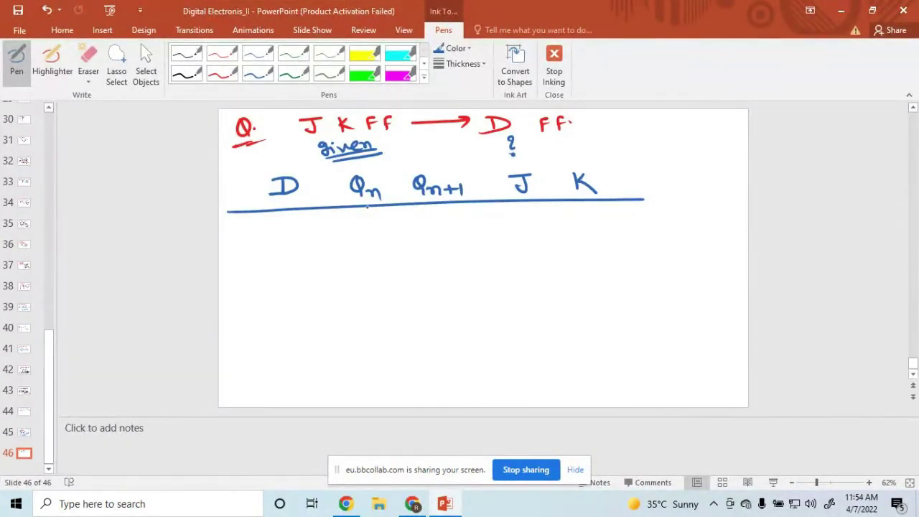
# Write the Qn/Qn+1 pairs 0 0, 1 0, 0 1, 1 1 down four rows.
pyautogui.moveTo(374, 220)
pyautogui.mouseDown()
pyautogui.moveTo(366, 229)
pyautogui.moveTo(374, 220)
pyautogui.mouseUp()
pyautogui.moveTo(442, 218); pyautogui.dragTo(443, 219)
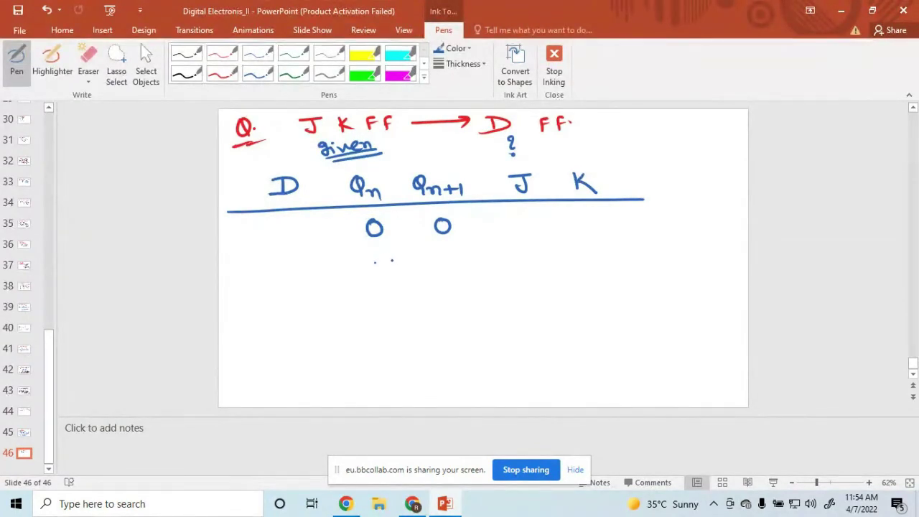
pyautogui.moveTo(373, 260); pyautogui.dragTo(374, 274)
pyautogui.moveTo(443, 256)
pyautogui.mouseDown()
pyautogui.moveTo(442, 271)
pyautogui.moveTo(446, 255)
pyautogui.mouseUp()
pyautogui.moveTo(376, 302); pyautogui.dragTo(377, 299)
pyautogui.moveTo(450, 291); pyautogui.dragTo(452, 310)
pyautogui.moveTo(385, 337); pyautogui.dragTo(387, 359)
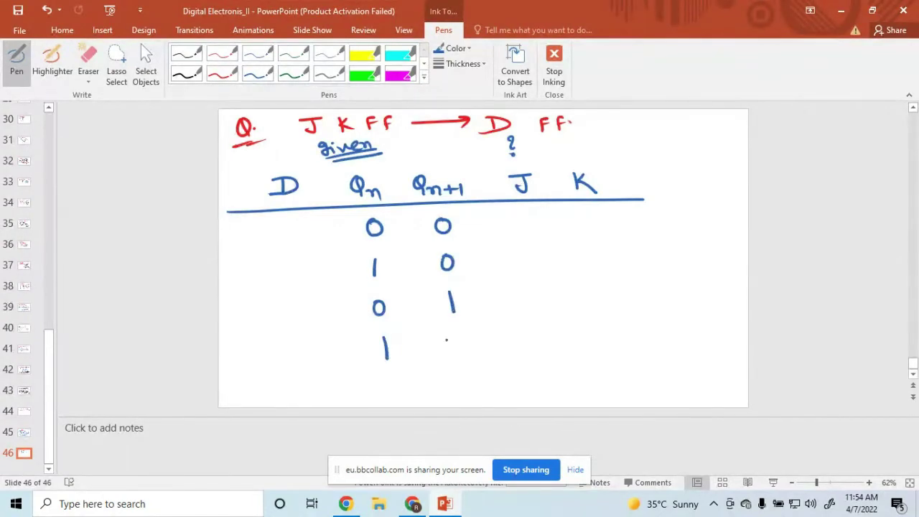
pyautogui.moveTo(460, 336); pyautogui.dragTo(460, 359)
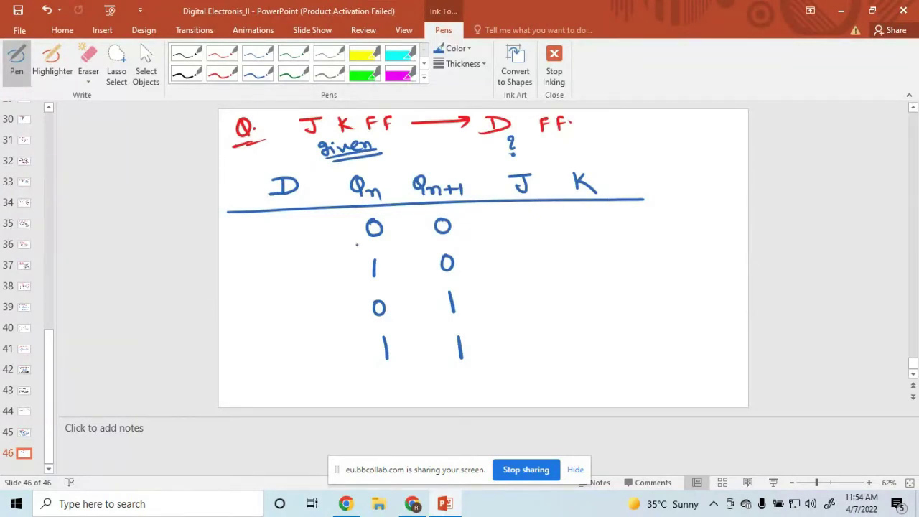
# Draw a dashed divider across the table between rows two and three.
pyautogui.moveTo(269, 291); pyautogui.dragTo(280, 291)
pyautogui.moveTo(295, 290); pyautogui.dragTo(304, 290)
pyautogui.moveTo(323, 290); pyautogui.dragTo(446, 286)
pyautogui.moveTo(459, 285); pyautogui.dragTo(527, 283)
pyautogui.moveTo(540, 283); pyautogui.dragTo(547, 283)
pyautogui.moveTo(565, 283); pyautogui.dragTo(589, 281)
pyautogui.moveTo(601, 282); pyautogui.dragTo(619, 282)
pyautogui.moveTo(633, 283); pyautogui.dragTo(646, 283)
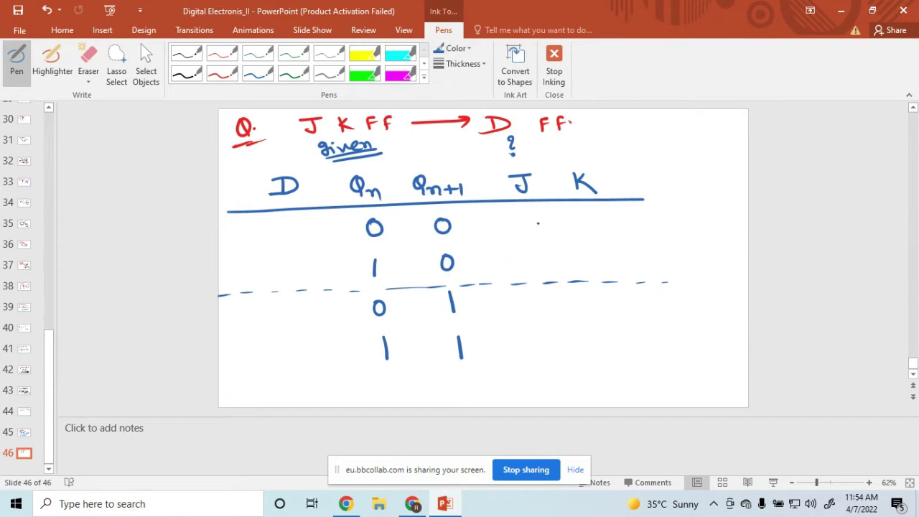
# Fill the J and K columns with 0X, X1, 1X, X0.
pyautogui.moveTo(533, 214)
pyautogui.mouseDown()
pyautogui.moveTo(523, 225)
pyautogui.moveTo(533, 215)
pyautogui.mouseUp()
pyautogui.moveTo(589, 213)
pyautogui.mouseDown()
pyautogui.moveTo(578, 227)
pyautogui.moveTo(590, 227)
pyautogui.mouseUp()
pyautogui.moveTo(528, 253)
pyautogui.mouseDown()
pyautogui.moveTo(539, 270)
pyautogui.moveTo(528, 270)
pyautogui.mouseUp()
pyautogui.moveTo(590, 251); pyautogui.dragTo(590, 272)
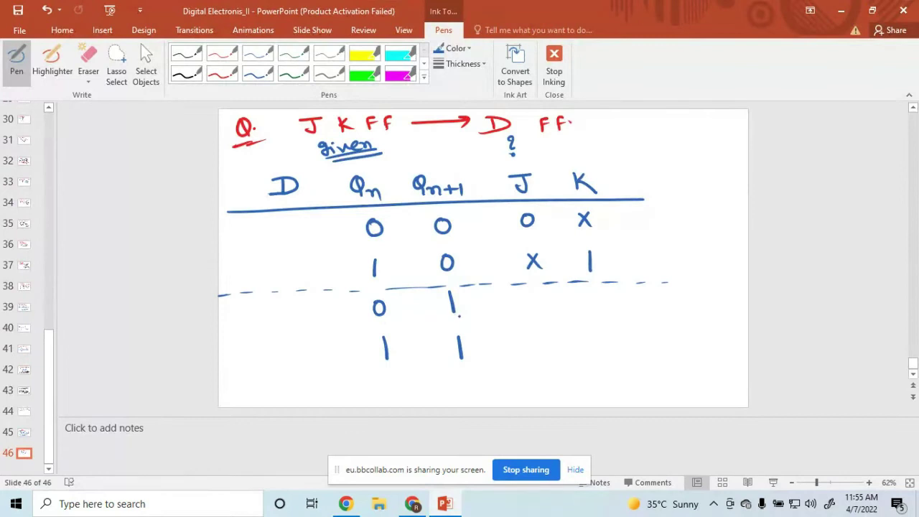
pyautogui.moveTo(537, 297); pyautogui.dragTo(536, 314)
pyautogui.moveTo(585, 295)
pyautogui.mouseDown()
pyautogui.moveTo(595, 313)
pyautogui.moveTo(584, 313)
pyautogui.mouseUp()
pyautogui.moveTo(553, 343); pyautogui.dragTo(541, 357)
pyautogui.moveTo(540, 342)
pyautogui.mouseDown()
pyautogui.moveTo(554, 357)
pyautogui.moveTo(596, 340)
pyautogui.mouseUp()
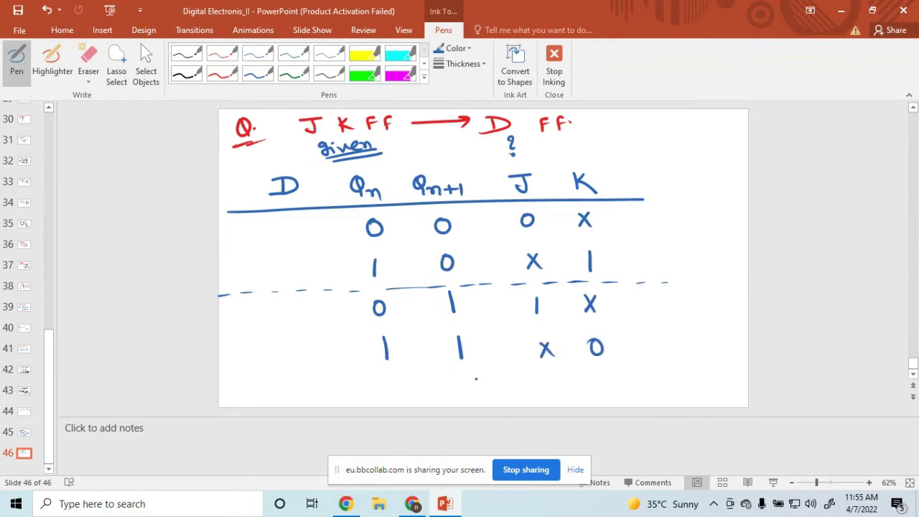
# Fill the D column with 0, 0, 1, 1 and underline the D and Qn+1 headings.
pyautogui.moveTo(290, 221)
pyautogui.mouseDown()
pyautogui.moveTo(283, 236)
pyautogui.moveTo(290, 221)
pyautogui.mouseUp()
pyautogui.moveTo(290, 264)
pyautogui.mouseDown()
pyautogui.moveTo(284, 278)
pyautogui.moveTo(290, 264)
pyautogui.mouseUp()
pyautogui.moveTo(290, 307); pyautogui.dragTo(295, 370)
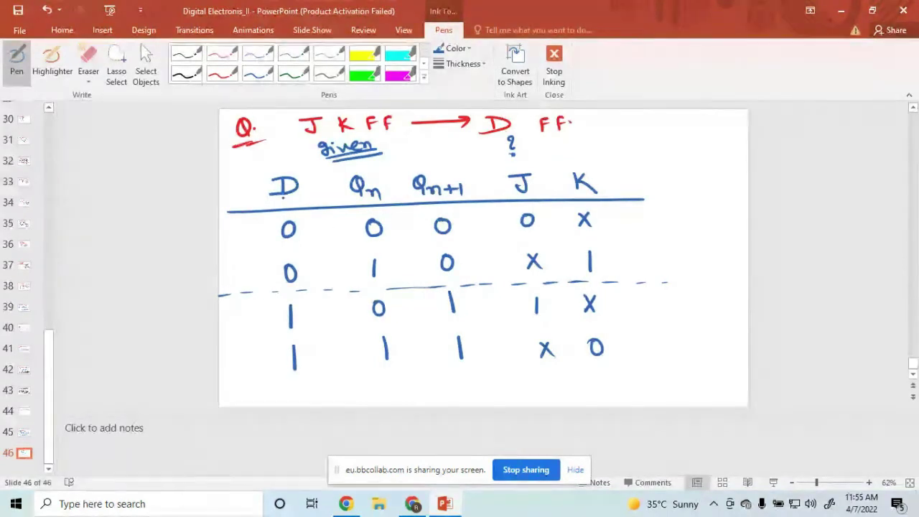
pyautogui.moveTo(278, 205); pyautogui.dragTo(292, 200)
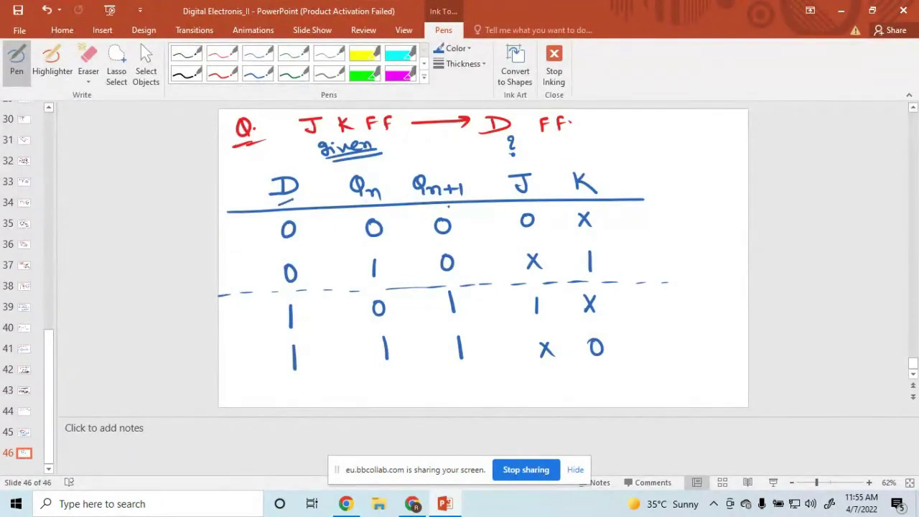
pyautogui.moveTo(424, 202); pyautogui.dragTo(439, 201)
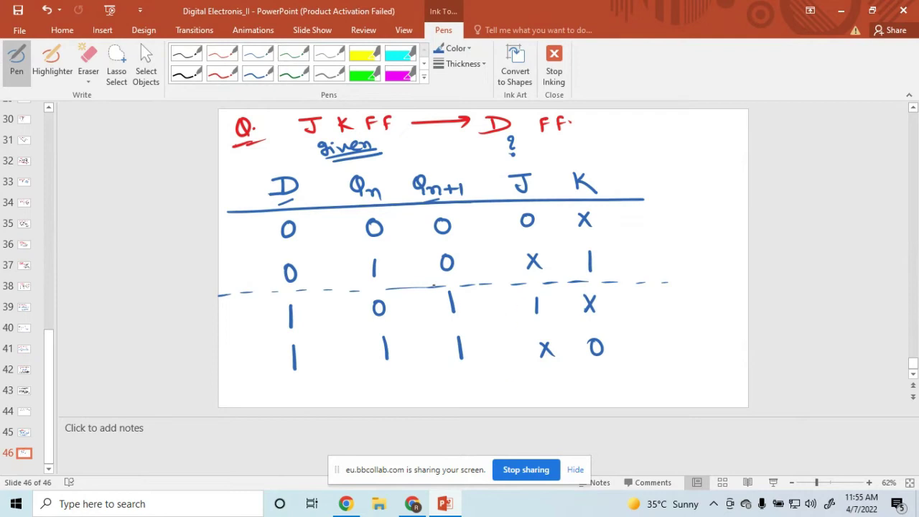
# Switch to the black pen at 4½ pt thickness.
pyautogui.click(188, 73)
pyautogui.click(463, 64)
pyautogui.click(474, 179)
# Glance back at procedure slide 45, then return to the table slide 46.
pyautogui.click(102, 30)
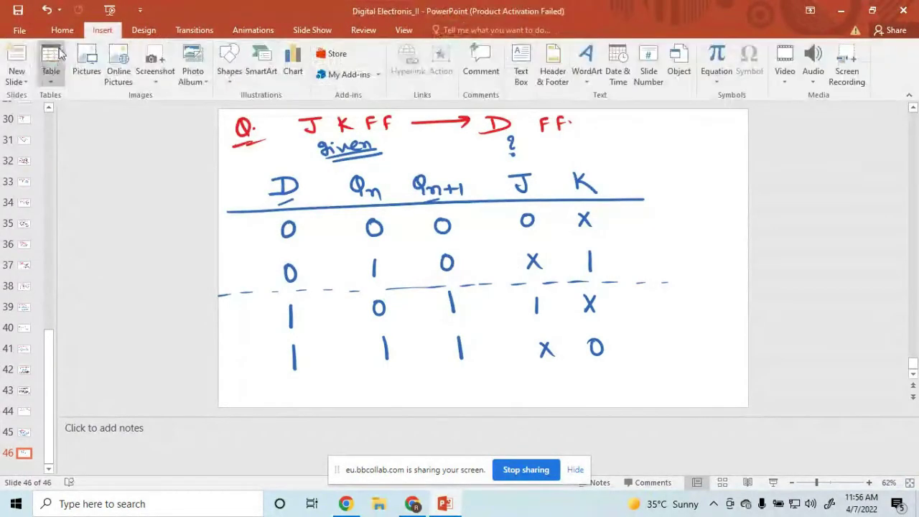
pyautogui.press('pageup')
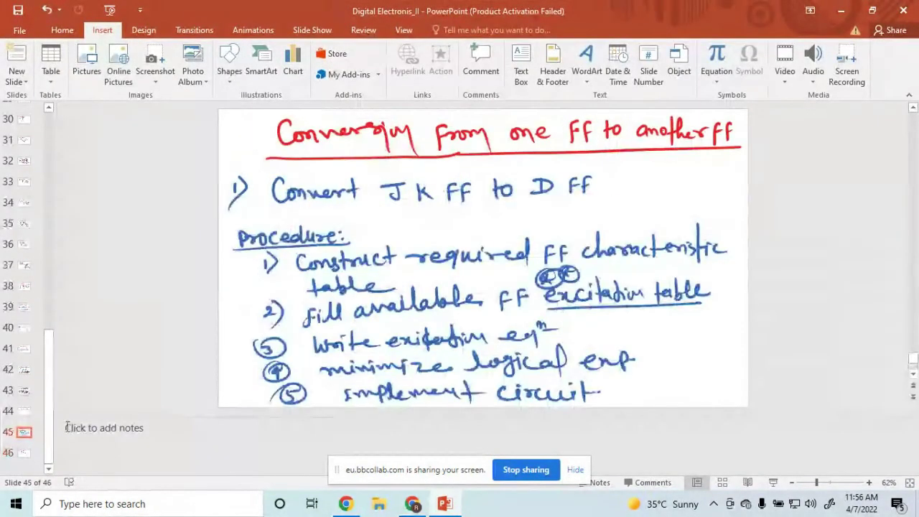
pyautogui.click(25, 456)
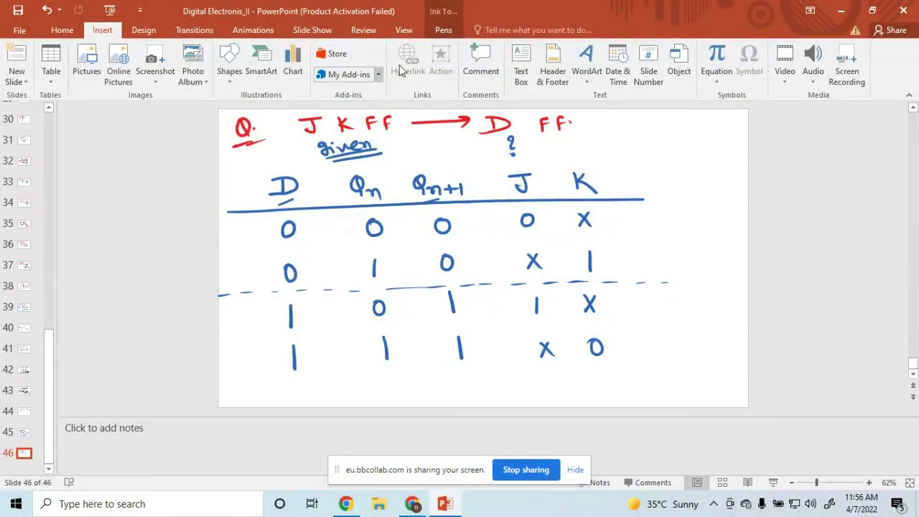
# Draw a black 4½ pt curly brace under the D and Qn headings.
pyautogui.click(443, 31)
pyautogui.click(186, 74)
pyautogui.click(463, 64)
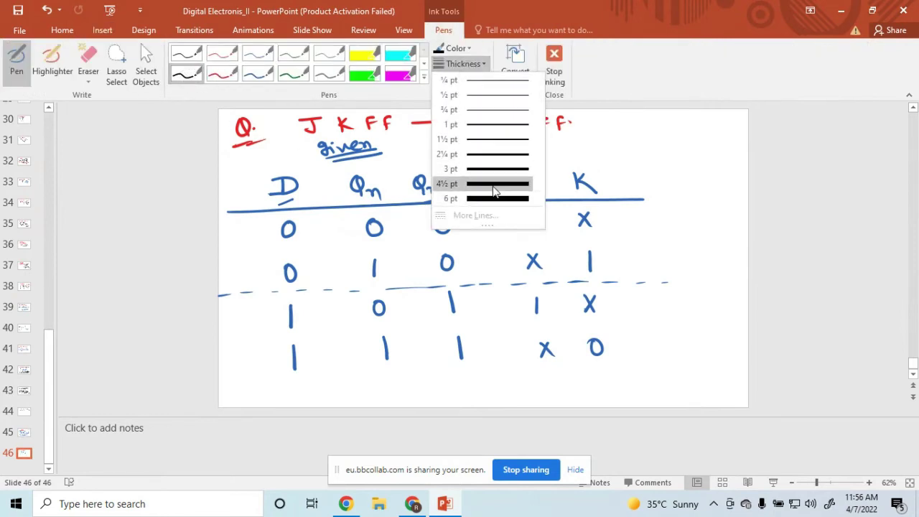
pyautogui.click(495, 184)
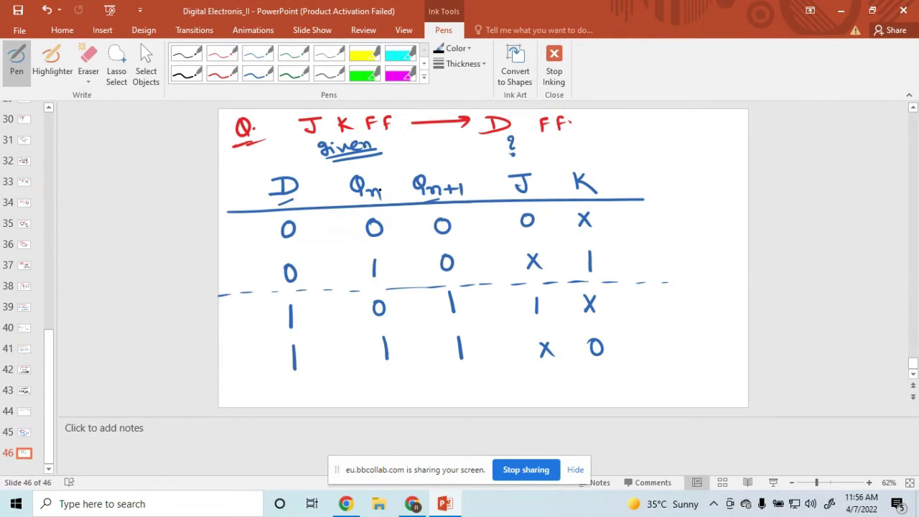
pyautogui.moveTo(277, 203); pyautogui.dragTo(379, 198)
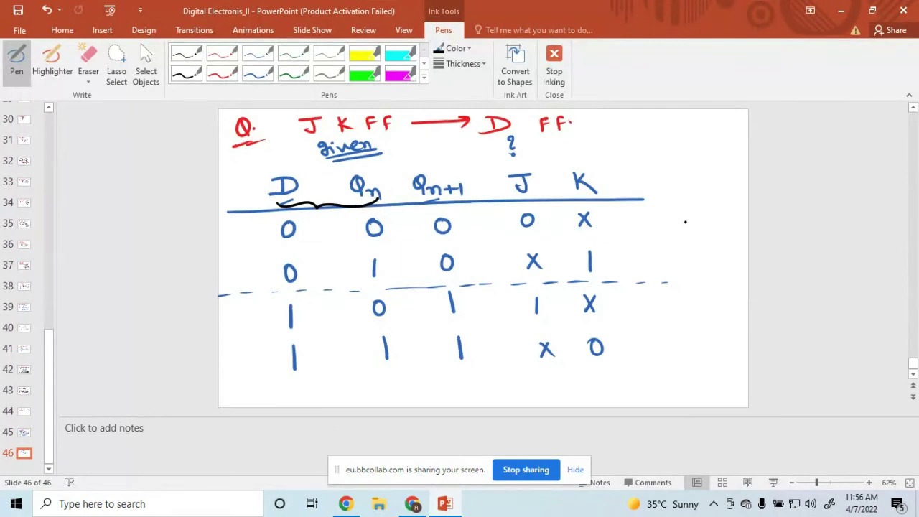
# Sketch a 2×2 K-map right of the table, label D and Qn, and put 1s in its bottom row.
pyautogui.moveTo(693, 219); pyautogui.dragTo(694, 254)
pyautogui.moveTo(693, 219)
pyautogui.mouseDown()
pyautogui.moveTo(738, 220)
pyautogui.moveTo(737, 253)
pyautogui.moveTo(692, 254)
pyautogui.mouseUp()
pyautogui.moveTo(678, 199)
pyautogui.mouseDown()
pyautogui.moveTo(693, 224)
pyautogui.moveTo(668, 221)
pyautogui.moveTo(711, 205)
pyautogui.moveTo(718, 234)
pyautogui.moveTo(738, 234)
pyautogui.moveTo(712, 254)
pyautogui.mouseUp()
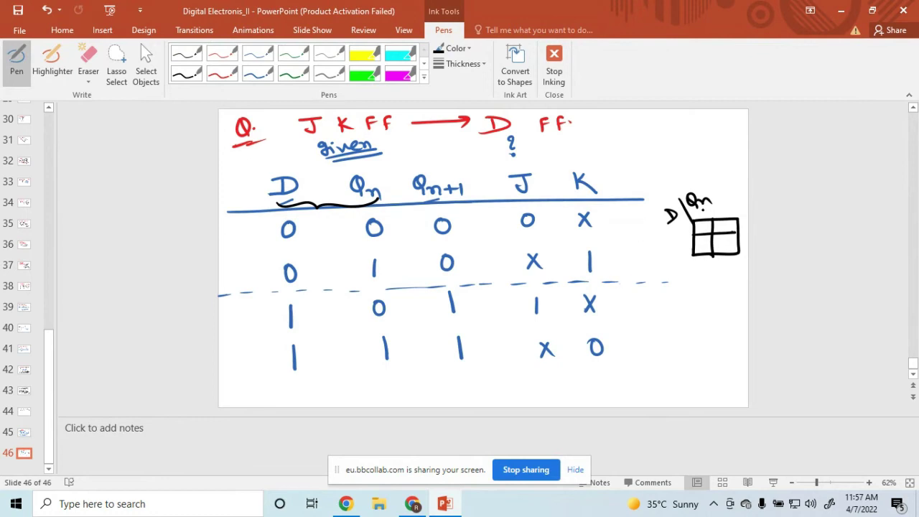
pyautogui.moveTo(704, 210)
pyautogui.mouseDown()
pyautogui.moveTo(718, 219)
pyautogui.moveTo(686, 228)
pyautogui.moveTo(682, 252)
pyautogui.mouseUp()
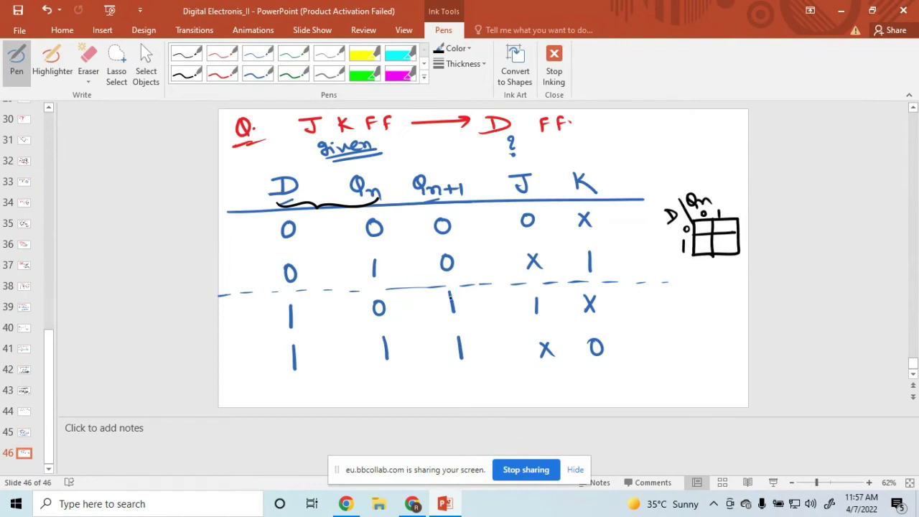
pyautogui.moveTo(444, 315); pyautogui.dragTo(467, 314)
pyautogui.moveTo(451, 362); pyautogui.dragTo(470, 360)
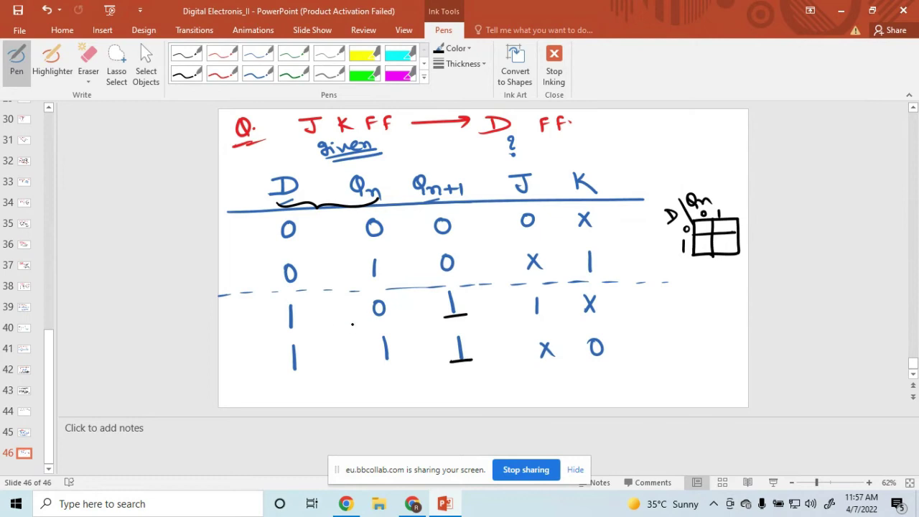
pyautogui.moveTo(702, 239)
pyautogui.mouseDown()
pyautogui.moveTo(702, 252)
pyautogui.moveTo(724, 249)
pyautogui.moveTo(695, 237)
pyautogui.moveTo(735, 251)
pyautogui.moveTo(733, 235)
pyautogui.mouseUp()
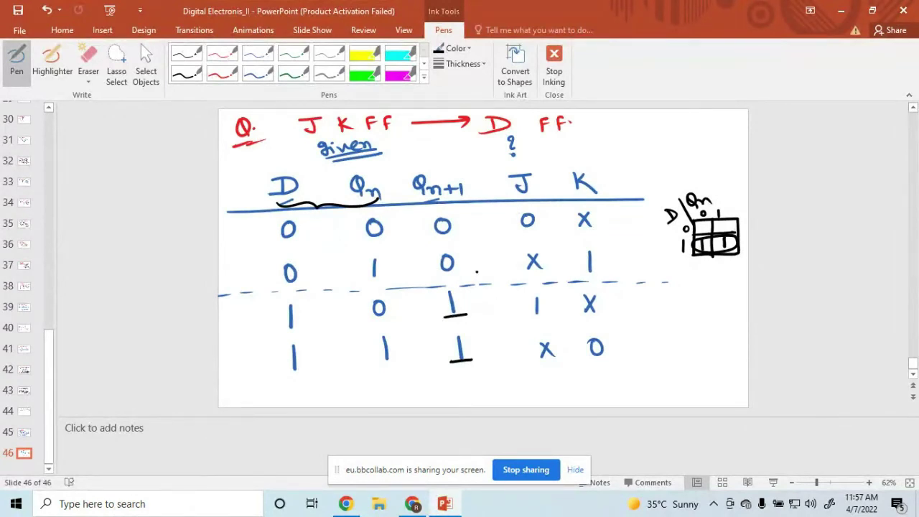
# Erase the underlines beneath the two 1s in the Qn+1 column.
pyautogui.click(88, 61)
pyautogui.click(463, 316)
pyautogui.click(467, 362)
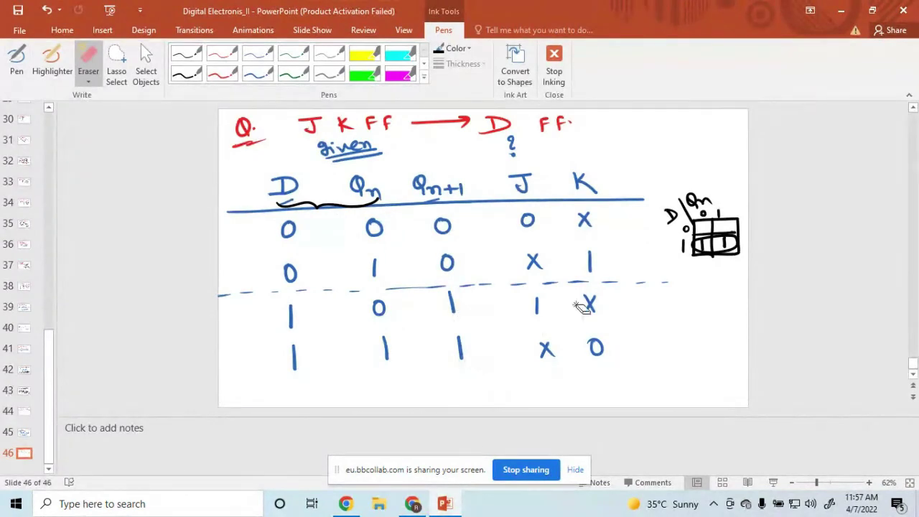
# Handwrite an underlined 'for J' heading above the K-map in black with a new thickness.
pyautogui.click(186, 74)
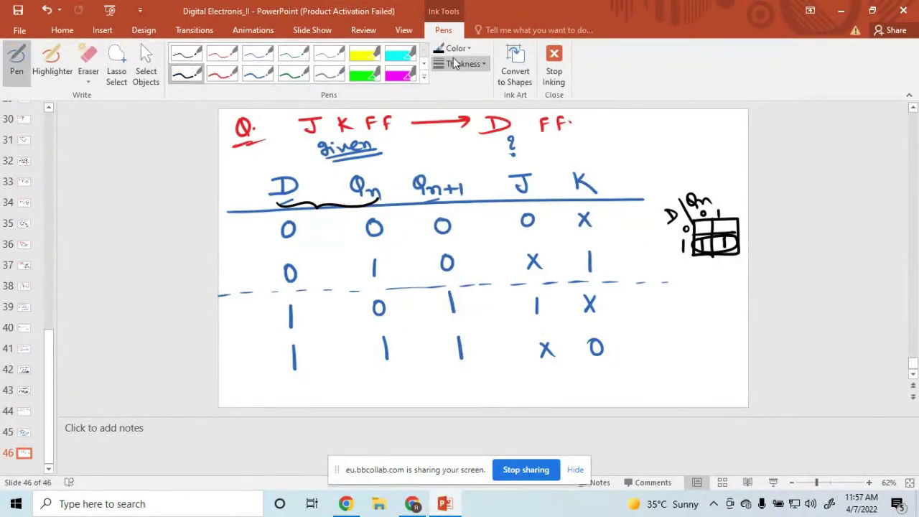
pyautogui.click(459, 64)
pyautogui.click(488, 166)
pyautogui.moveTo(659, 133)
pyautogui.mouseDown()
pyautogui.moveTo(655, 161)
pyautogui.moveTo(687, 142)
pyautogui.mouseUp()
pyautogui.moveTo(642, 166); pyautogui.dragTo(715, 155)
pyautogui.moveTo(708, 157); pyautogui.dragTo(702, 172)
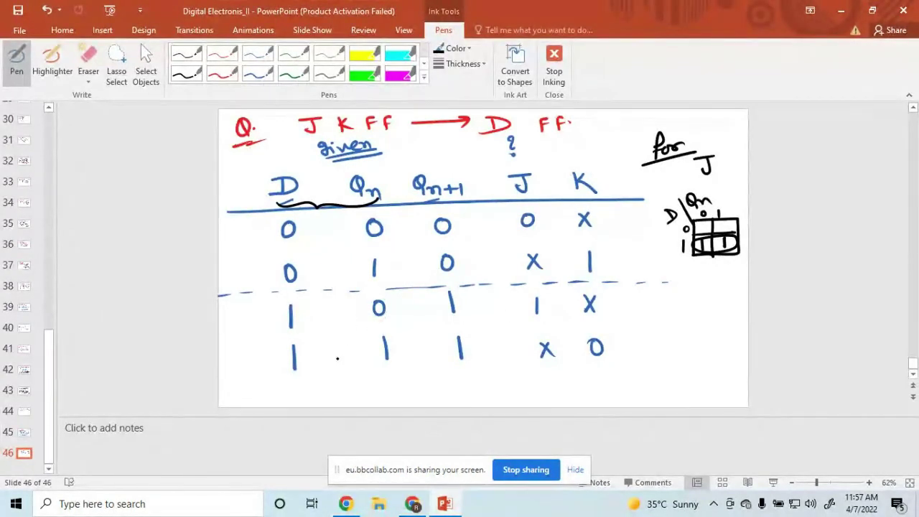
# Enter X don't-cares in the K-map's right cells and write a boxed 'J = D'.
pyautogui.moveTo(718, 236)
pyautogui.mouseDown()
pyautogui.moveTo(735, 252)
pyautogui.moveTo(722, 251)
pyautogui.mouseUp()
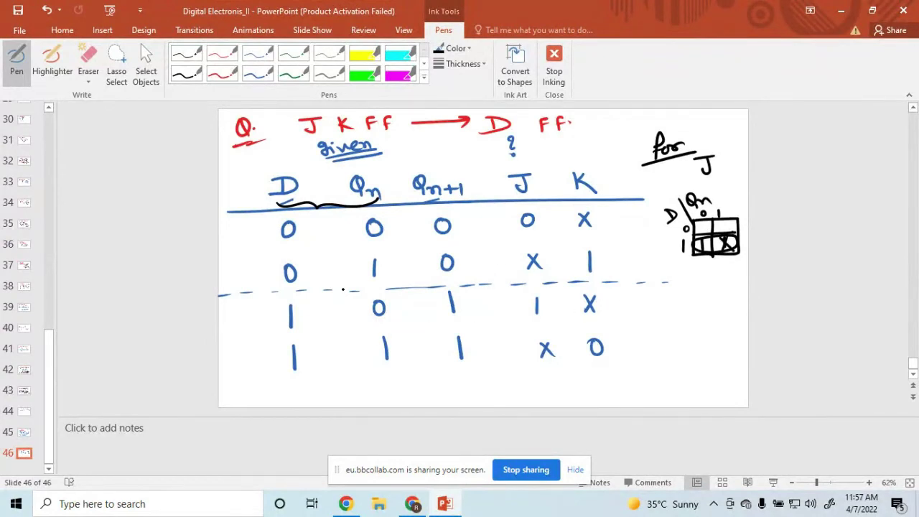
pyautogui.moveTo(721, 220); pyautogui.dragTo(731, 233)
pyautogui.moveTo(731, 220); pyautogui.dragTo(703, 306)
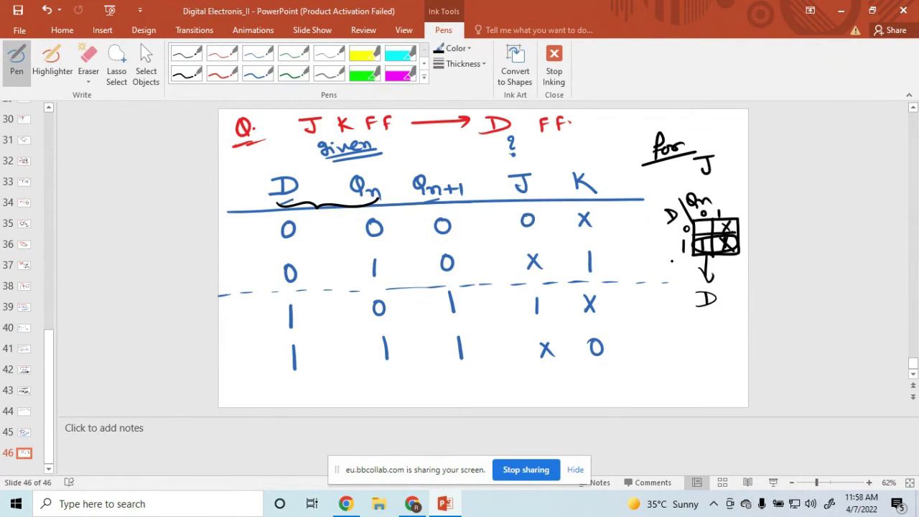
pyautogui.moveTo(661, 294)
pyautogui.mouseDown()
pyautogui.moveTo(676, 293)
pyautogui.moveTo(662, 311)
pyautogui.moveTo(690, 296)
pyautogui.mouseUp()
pyautogui.moveTo(681, 301)
pyautogui.mouseDown()
pyautogui.moveTo(691, 301)
pyautogui.moveTo(658, 316)
pyautogui.moveTo(727, 281)
pyautogui.moveTo(659, 315)
pyautogui.moveTo(653, 287)
pyautogui.mouseUp()
# Draw a second 2×2 K-map below, labelled with D rows and Qn columns.
pyautogui.moveTo(656, 344)
pyautogui.mouseDown()
pyautogui.moveTo(658, 379)
pyautogui.moveTo(657, 344)
pyautogui.moveTo(711, 340)
pyautogui.moveTo(714, 383)
pyautogui.moveTo(661, 385)
pyautogui.mouseUp()
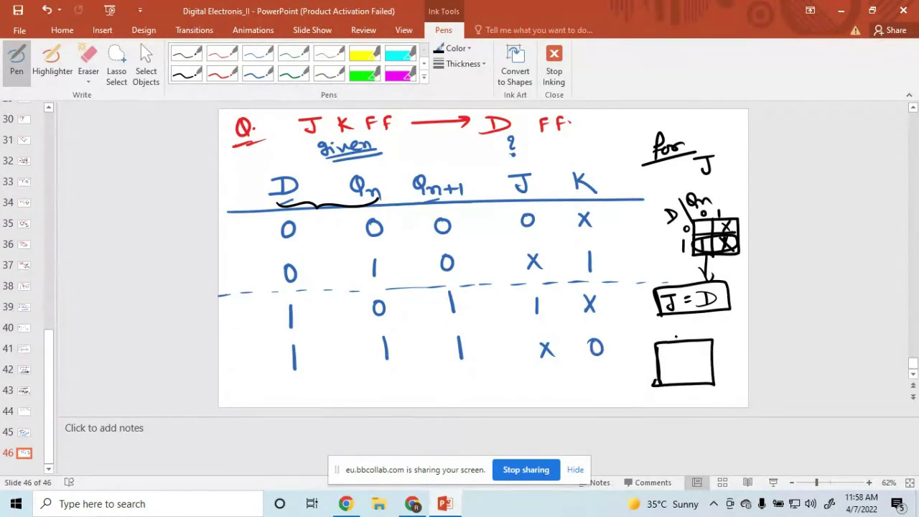
pyautogui.moveTo(643, 327)
pyautogui.mouseDown()
pyautogui.moveTo(656, 342)
pyautogui.moveTo(637, 346)
pyautogui.moveTo(654, 327)
pyautogui.moveTo(672, 337)
pyautogui.moveTo(680, 392)
pyautogui.mouseUp()
pyautogui.moveTo(654, 363); pyautogui.dragTo(727, 361)
pyautogui.moveTo(667, 334)
pyautogui.mouseDown()
pyautogui.moveTo(689, 336)
pyautogui.moveTo(646, 357)
pyautogui.moveTo(650, 380)
pyautogui.mouseUp()
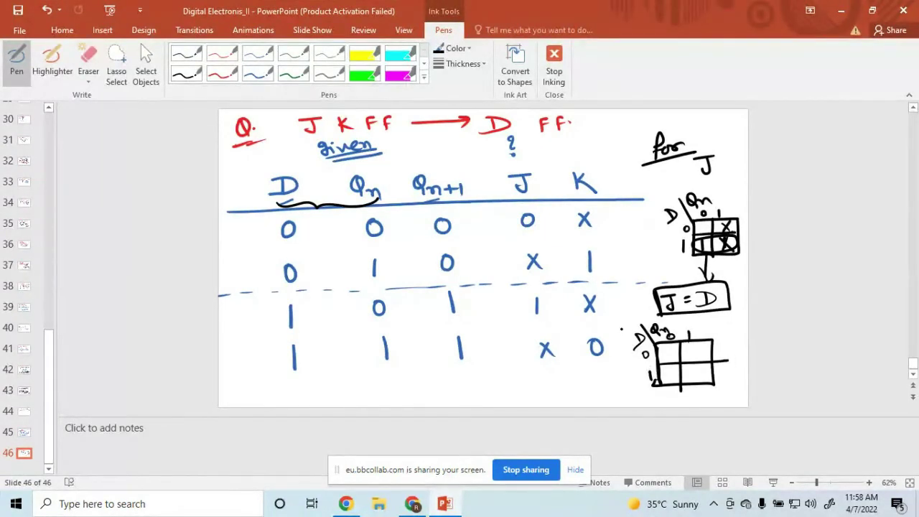
# Fill the K K-map: a 1 in the top-right cell and X in both left cells.
pyautogui.moveTo(729, 318); pyautogui.dragTo(761, 332)
pyautogui.moveTo(727, 333); pyautogui.dragTo(774, 328)
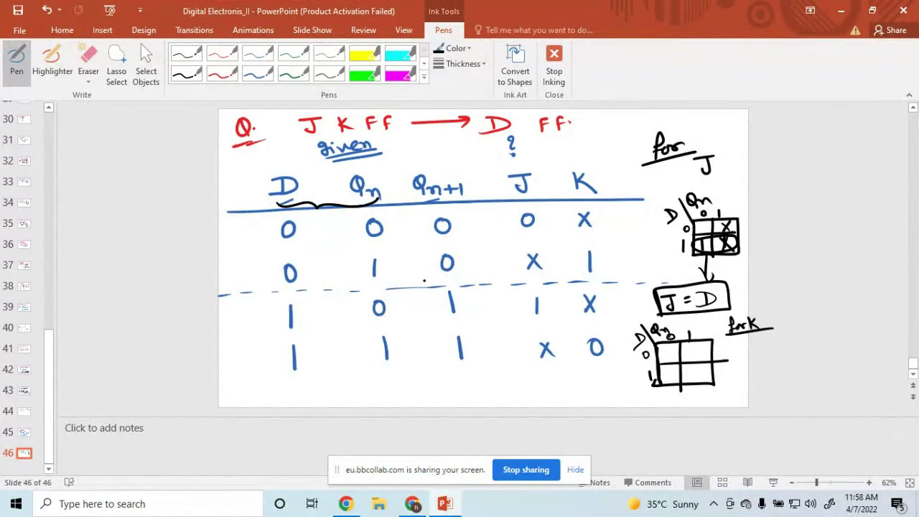
pyautogui.moveTo(693, 348); pyautogui.dragTo(694, 357)
pyautogui.moveTo(668, 349); pyautogui.dragTo(668, 360)
pyautogui.moveTo(671, 370); pyautogui.dragTo(671, 380)
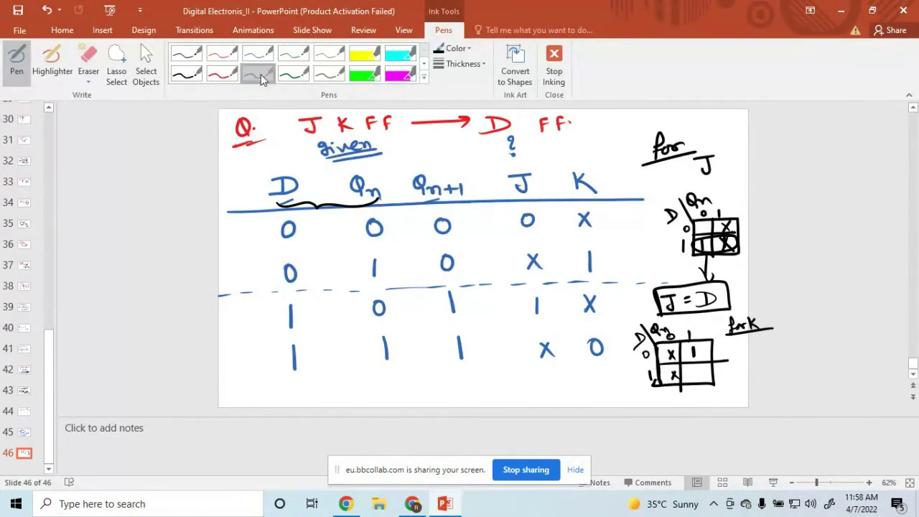
# With a thicker blue pen, circle the K-map's top row and write and box K = D'.
pyautogui.click(460, 63)
pyautogui.click(468, 152)
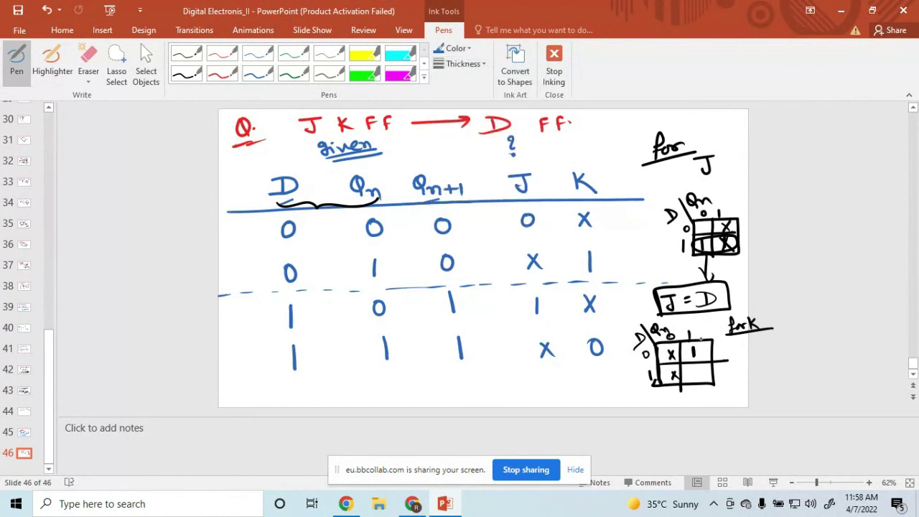
pyautogui.moveTo(702, 347)
pyautogui.mouseDown()
pyautogui.moveTo(663, 355)
pyautogui.moveTo(692, 360)
pyautogui.moveTo(731, 352)
pyautogui.mouseUp()
pyautogui.moveTo(735, 344)
pyautogui.mouseDown()
pyautogui.moveTo(734, 357)
pyautogui.moveTo(748, 339)
pyautogui.mouseUp()
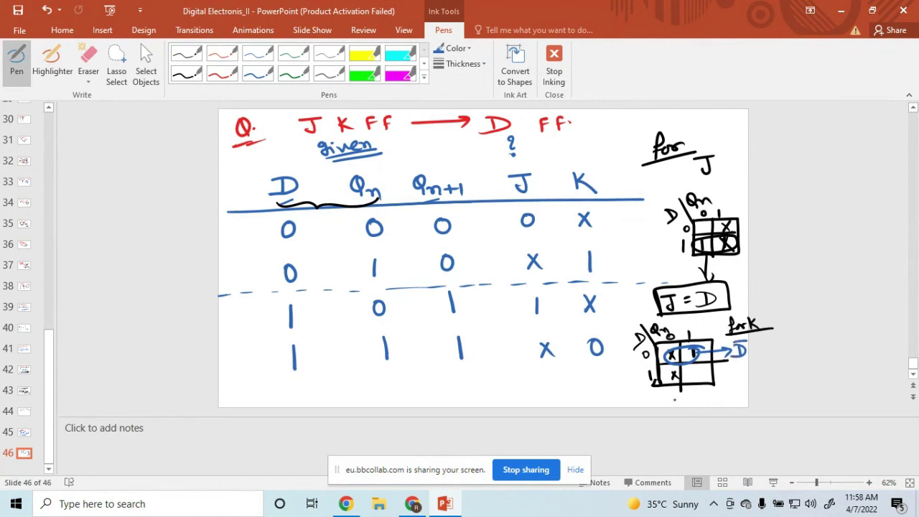
pyautogui.moveTo(589, 386)
pyautogui.mouseDown()
pyautogui.moveTo(588, 402)
pyautogui.moveTo(611, 391)
pyautogui.mouseUp()
pyautogui.moveTo(603, 395); pyautogui.dragTo(612, 394)
pyautogui.moveTo(618, 387)
pyautogui.mouseDown()
pyautogui.moveTo(620, 399)
pyautogui.moveTo(629, 378)
pyautogui.mouseUp()
pyautogui.moveTo(573, 378)
pyautogui.mouseDown()
pyautogui.moveTo(574, 410)
pyautogui.moveTo(643, 371)
pyautogui.moveTo(646, 402)
pyautogui.mouseUp()
pyautogui.moveTo(572, 410); pyautogui.dragTo(646, 402)
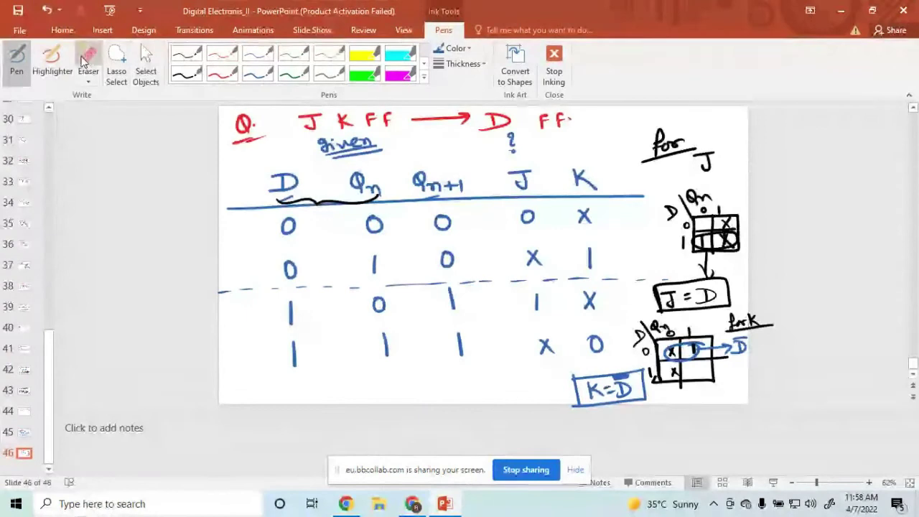
# Add blank slide 47, set the pen to 6 pt, and start the flip-flop's left side.
pyautogui.click(102, 31)
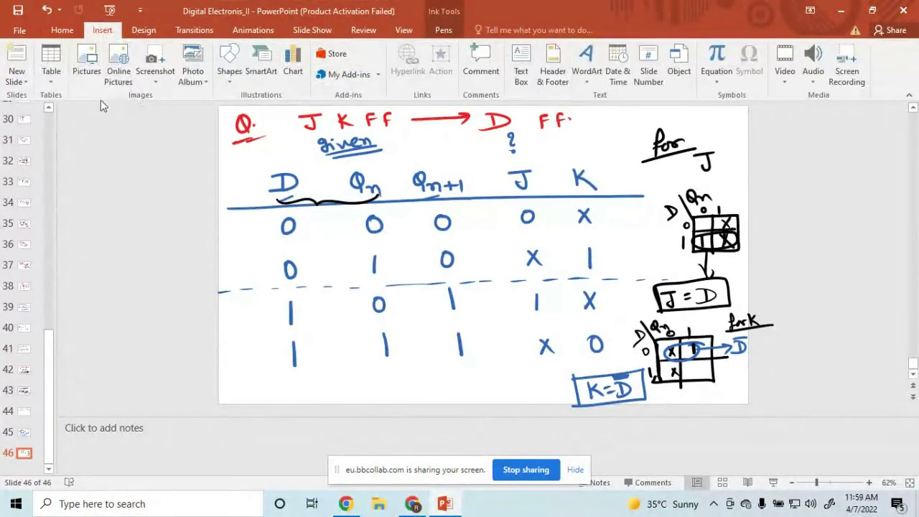
pyautogui.click(16, 58)
pyautogui.click(435, 30)
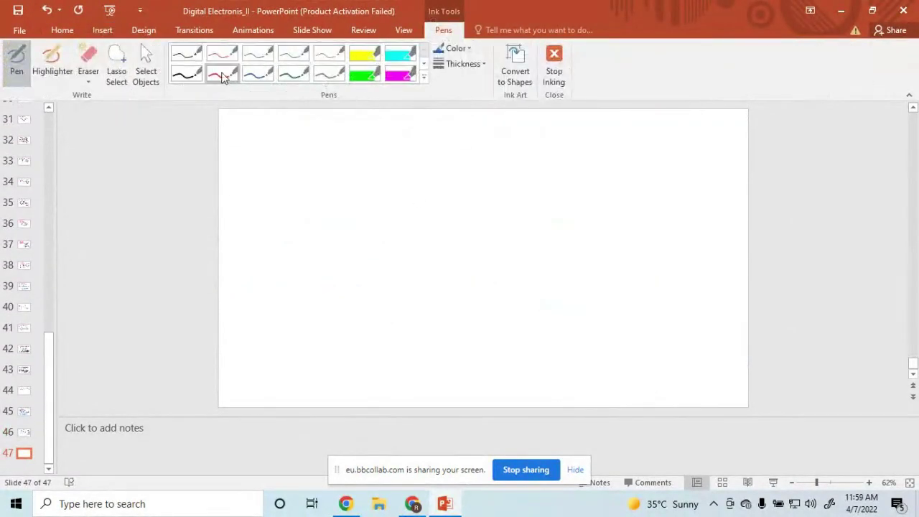
pyautogui.click(465, 64)
pyautogui.click(460, 195)
pyautogui.moveTo(409, 180); pyautogui.dragTo(413, 257)
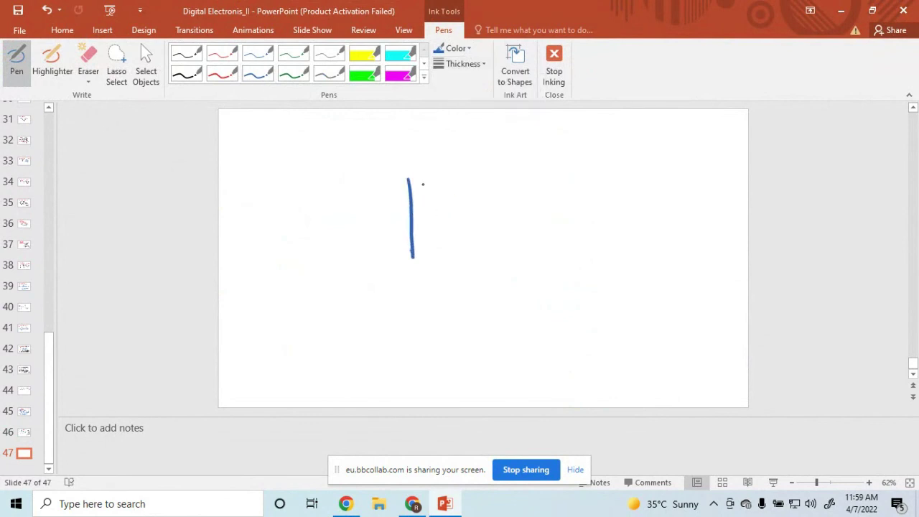
# Finish the flip-flop square with D wired to J, a clk input, and D inverted into K.
pyautogui.moveTo(411, 179)
pyautogui.mouseDown()
pyautogui.moveTo(514, 177)
pyautogui.moveTo(518, 259)
pyautogui.moveTo(414, 273)
pyautogui.moveTo(408, 251)
pyautogui.moveTo(410, 270)
pyautogui.mouseUp()
pyautogui.moveTo(415, 188)
pyautogui.mouseDown()
pyautogui.moveTo(435, 186)
pyautogui.moveTo(421, 206)
pyautogui.mouseUp()
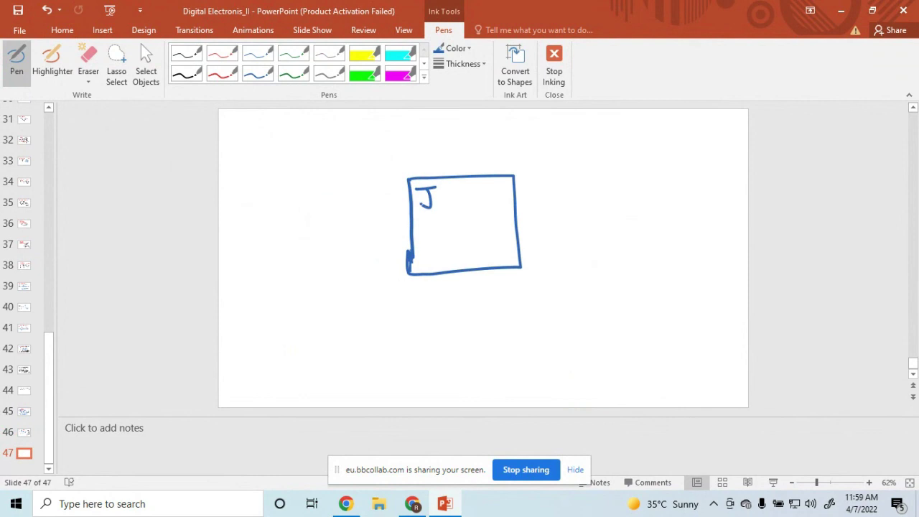
pyautogui.moveTo(304, 185)
pyautogui.mouseDown()
pyautogui.moveTo(301, 206)
pyautogui.moveTo(411, 194)
pyautogui.mouseUp()
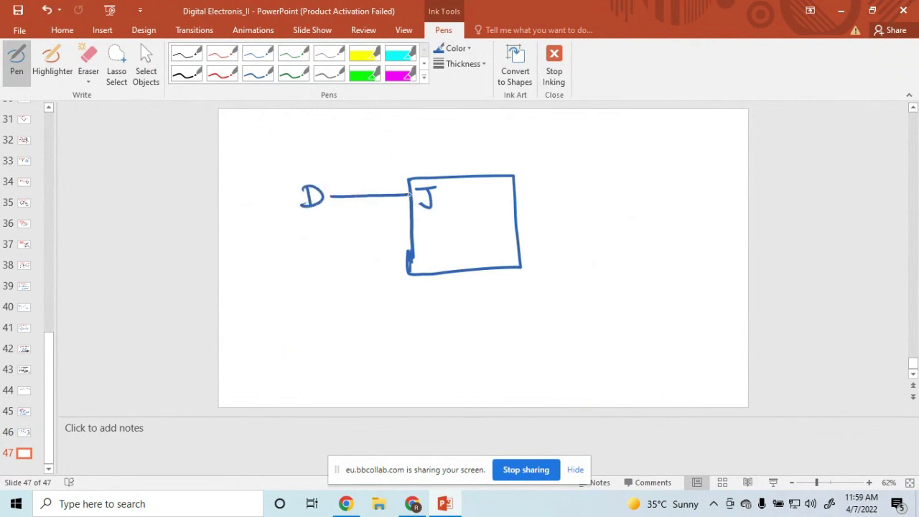
pyautogui.moveTo(412, 220)
pyautogui.mouseDown()
pyautogui.moveTo(412, 233)
pyautogui.moveTo(362, 234)
pyautogui.moveTo(387, 234)
pyautogui.mouseUp()
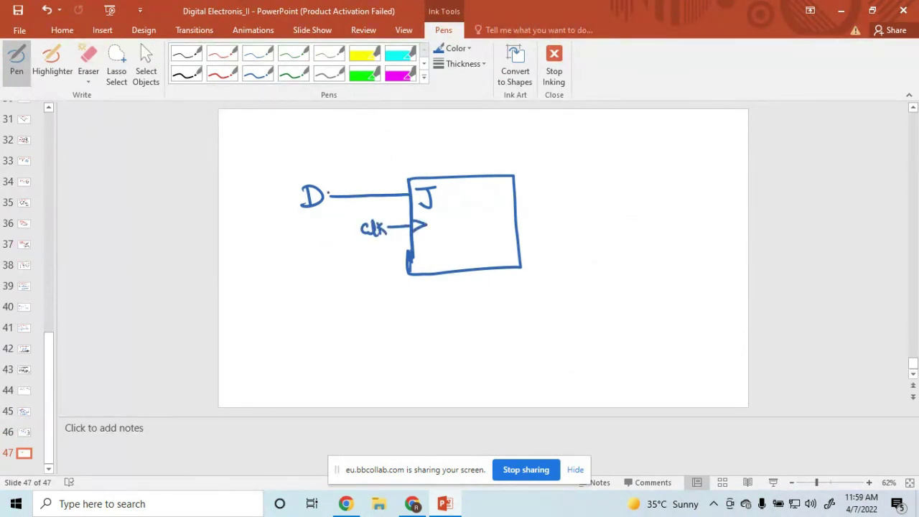
pyautogui.moveTo(340, 196)
pyautogui.mouseDown()
pyautogui.moveTo(350, 216)
pyautogui.moveTo(337, 229)
pyautogui.moveTo(333, 217)
pyautogui.moveTo(343, 260)
pyautogui.moveTo(409, 257)
pyautogui.mouseUp()
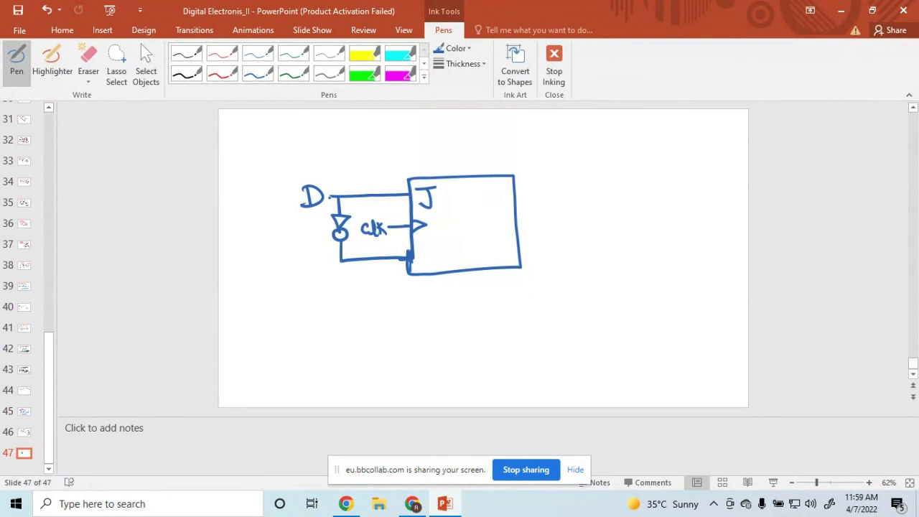
pyautogui.moveTo(426, 248)
pyautogui.mouseDown()
pyautogui.moveTo(427, 263)
pyautogui.moveTo(438, 261)
pyautogui.mouseUp()
# Draw the two output lines and label them Q and Q̄.
pyautogui.moveTo(511, 192); pyautogui.dragTo(560, 188)
pyautogui.moveTo(522, 254); pyautogui.dragTo(560, 251)
pyautogui.moveTo(501, 188)
pyautogui.mouseDown()
pyautogui.moveTo(493, 201)
pyautogui.moveTo(503, 192)
pyautogui.mouseUp()
pyautogui.moveTo(499, 204); pyautogui.dragTo(510, 258)
pyautogui.moveTo(493, 234); pyautogui.dragTo(512, 233)
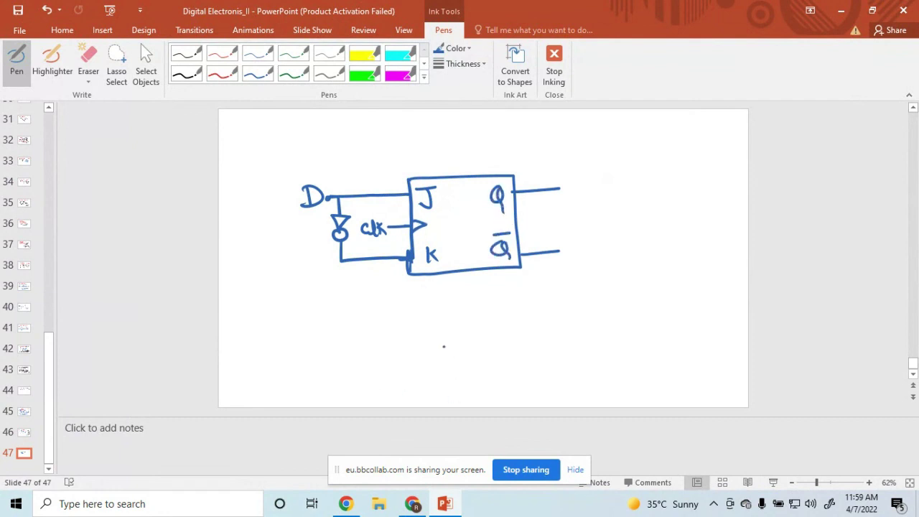